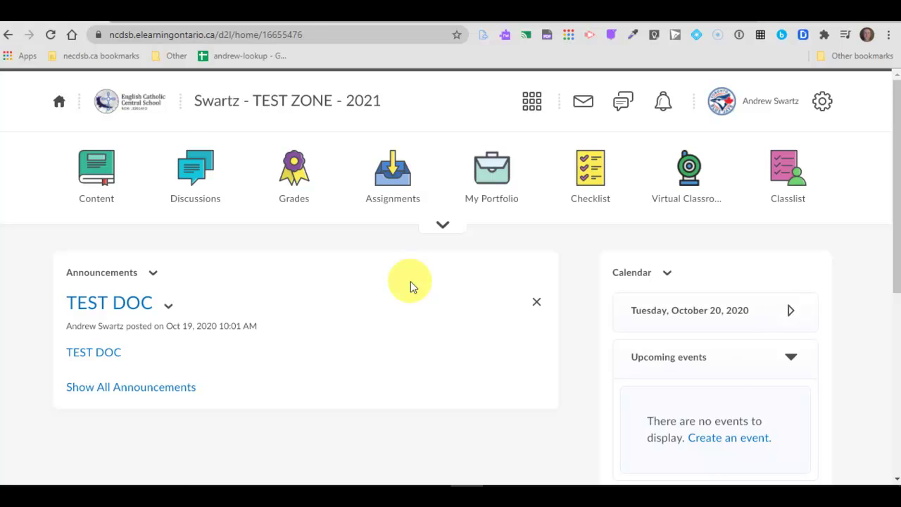
Step: Scroll the course home page to look over the Calendar widget
{"action": "scroll", "coordinate": [411, 281], "scroll_direction": "down", "scroll_amount": 1}
{"action": "scroll", "coordinate": [410, 278], "scroll_direction": "up", "scroll_amount": 1}
{"action": "scroll", "coordinate": [300, 210], "scroll_direction": "down", "scroll_amount": 1}
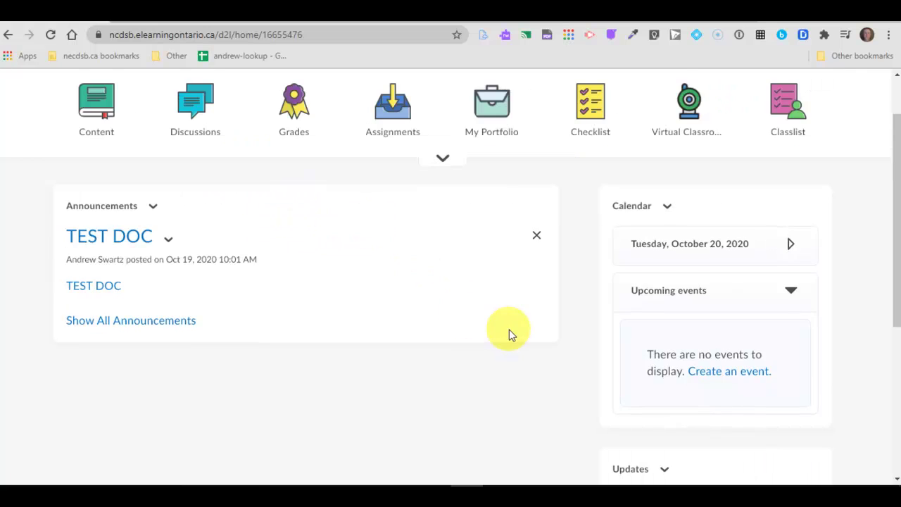
{"action": "scroll", "coordinate": [510, 327], "scroll_direction": "down", "scroll_amount": 1}
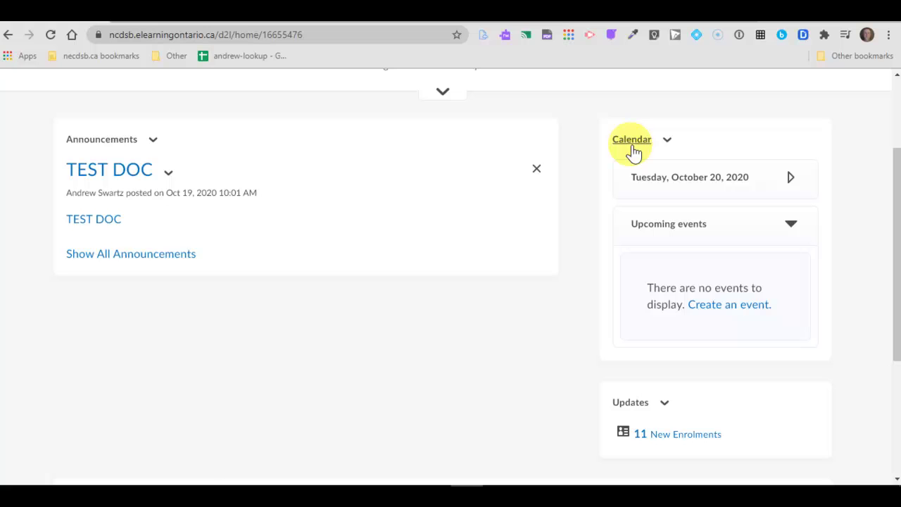
Step: Open the full course calendar from the Calendar widget's menu
{"action": "left_click", "coordinate": [669, 142]}
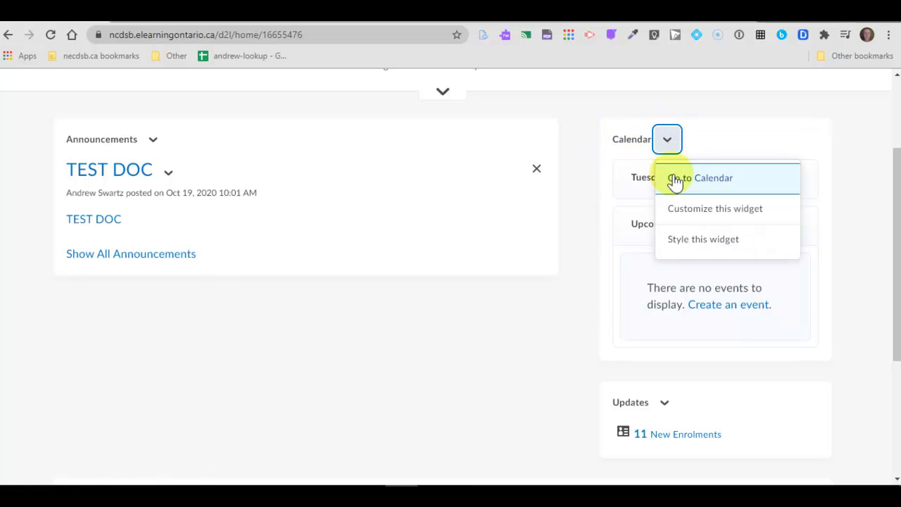
{"action": "left_click", "coordinate": [703, 181]}
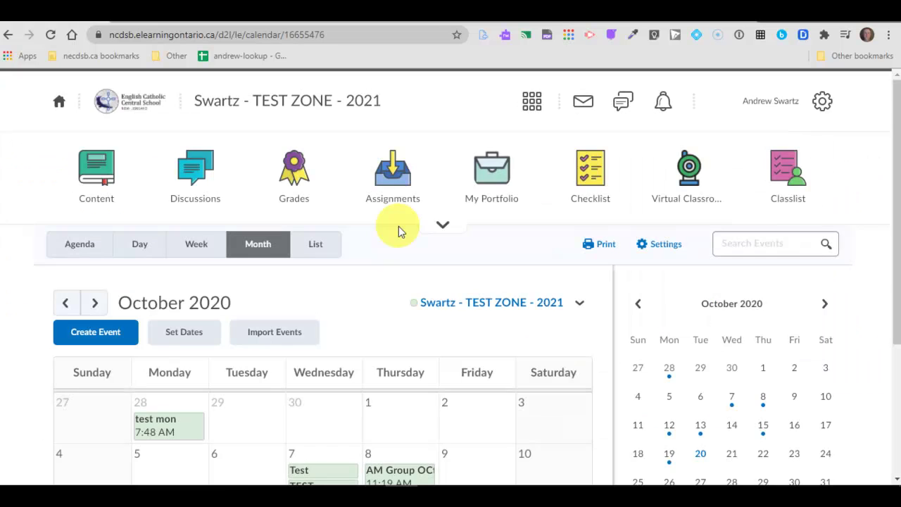
{"action": "scroll", "coordinate": [397, 233], "scroll_direction": "down", "scroll_amount": 3}
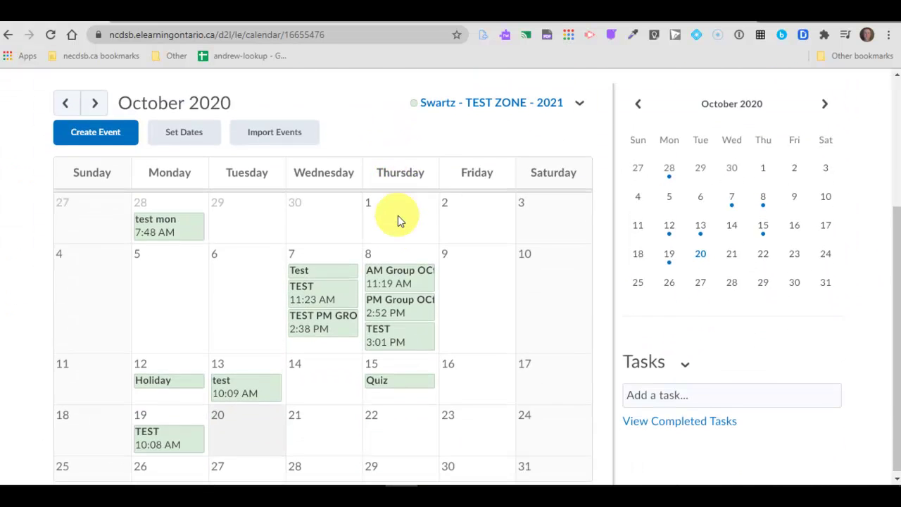
{"action": "scroll", "coordinate": [370, 212], "scroll_direction": "up", "scroll_amount": 1}
Step: Try the Agenda and Week views, go back to Month view, and start a new event
{"action": "left_click", "coordinate": [96, 114]}
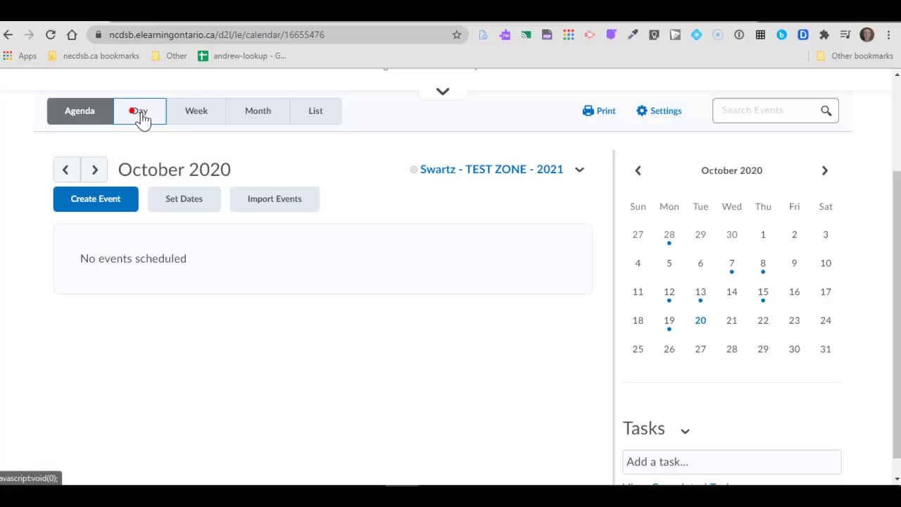
{"action": "left_click", "coordinate": [197, 118]}
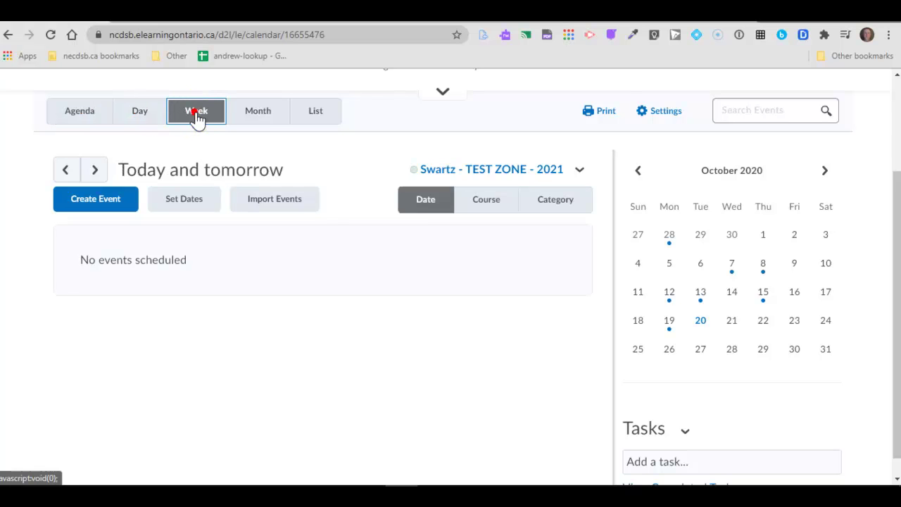
{"action": "left_click", "coordinate": [254, 116]}
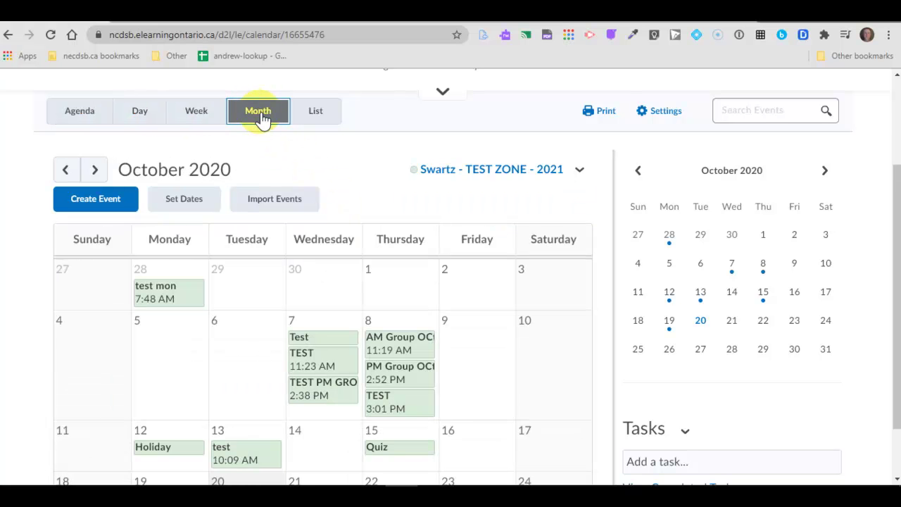
{"action": "scroll", "coordinate": [335, 187], "scroll_direction": "down", "scroll_amount": 1}
{"action": "scroll", "coordinate": [370, 176], "scroll_direction": "up", "scroll_amount": 1}
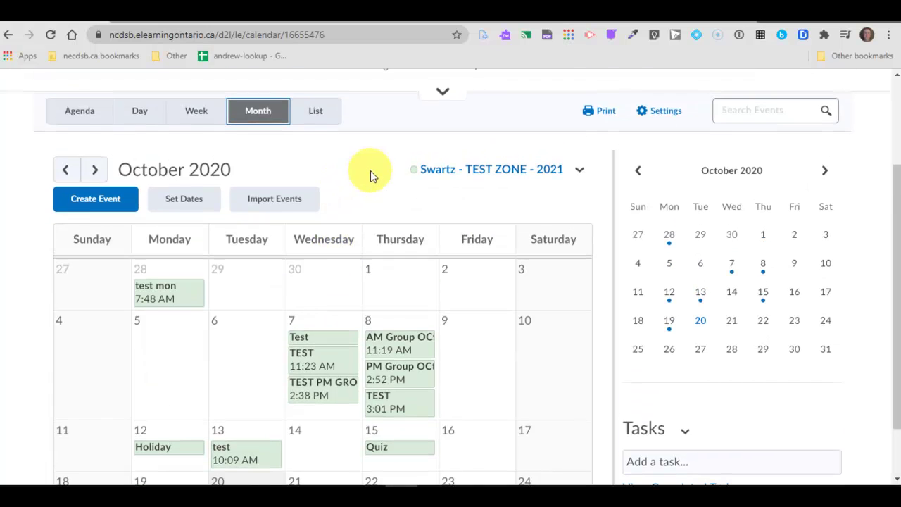
{"action": "left_click", "coordinate": [91, 204]}
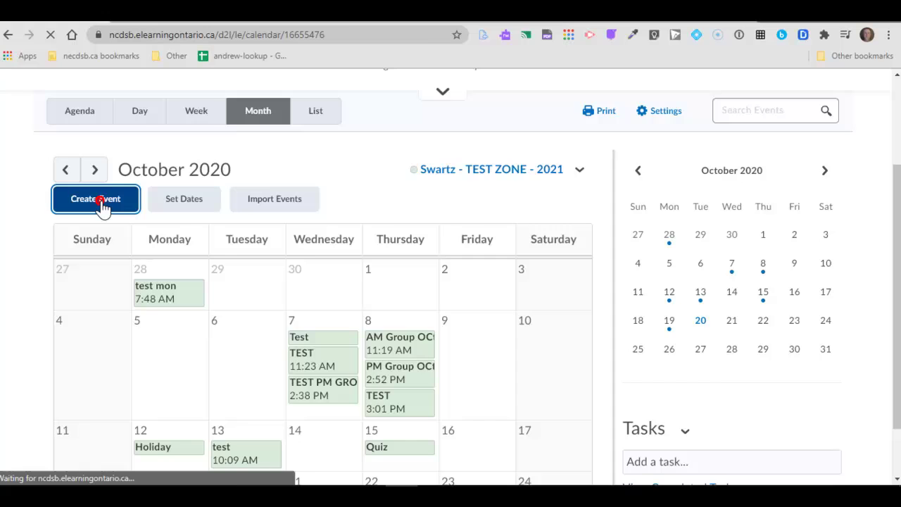
Step: Enter 'Reminder' in the new event's Title field
{"action": "scroll", "coordinate": [247, 249], "scroll_direction": "down", "scroll_amount": 2}
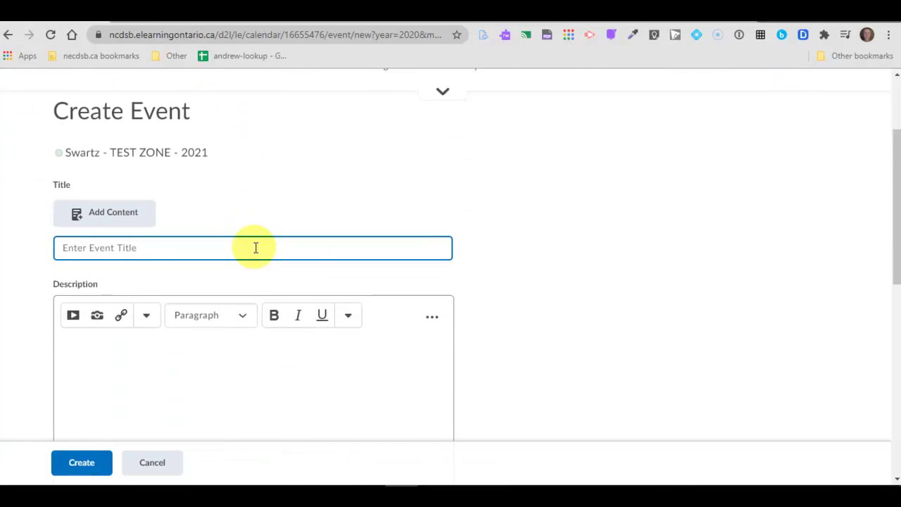
{"action": "scroll", "coordinate": [310, 232], "scroll_direction": "down", "scroll_amount": 1}
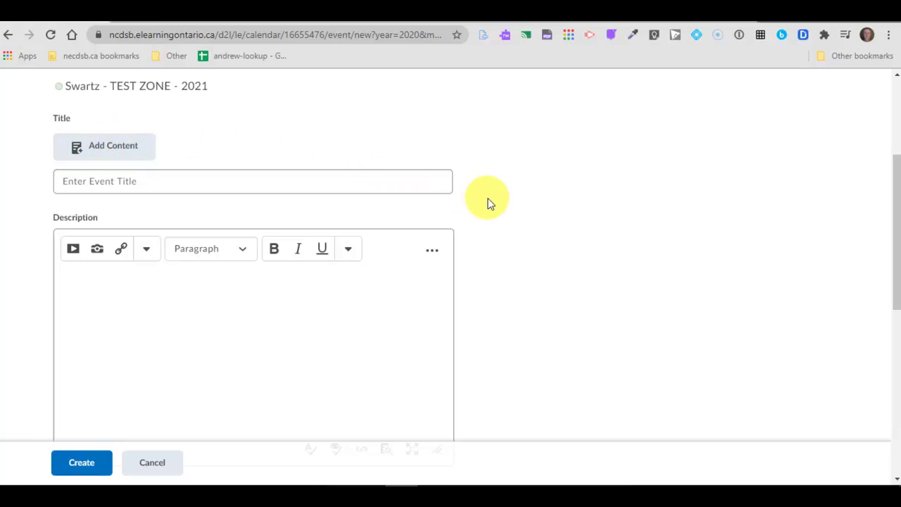
{"action": "scroll", "coordinate": [493, 202], "scroll_direction": "down", "scroll_amount": 1}
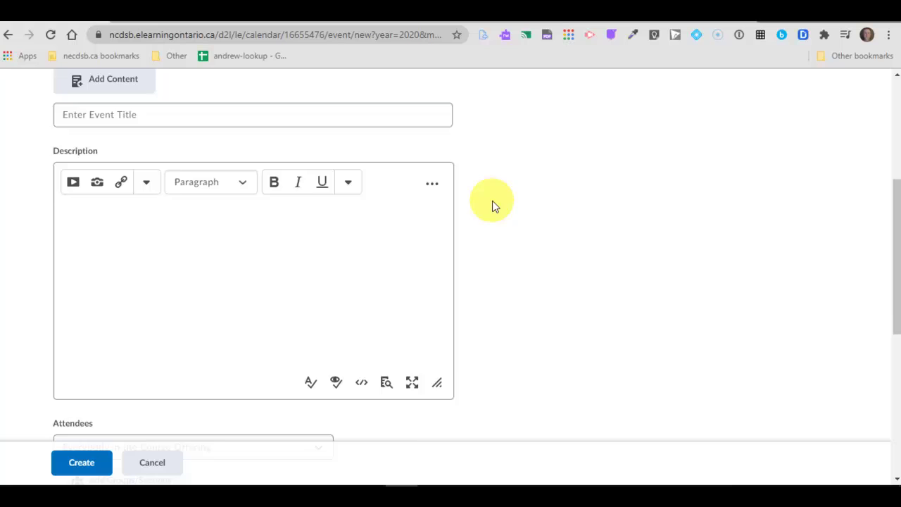
{"action": "scroll", "coordinate": [493, 202], "scroll_direction": "up", "scroll_amount": 1}
{"action": "left_click", "coordinate": [127, 179]}
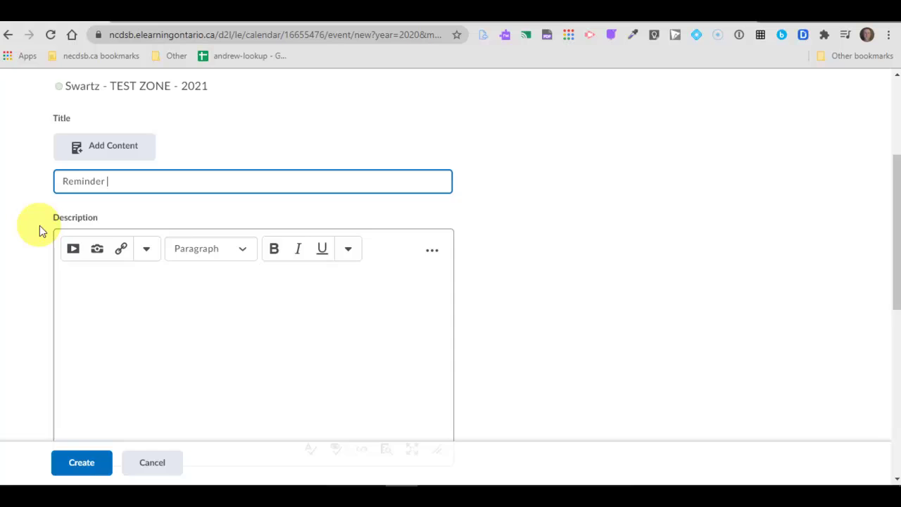
{"action": "scroll", "coordinate": [40, 231], "scroll_direction": "down", "scroll_amount": 1}
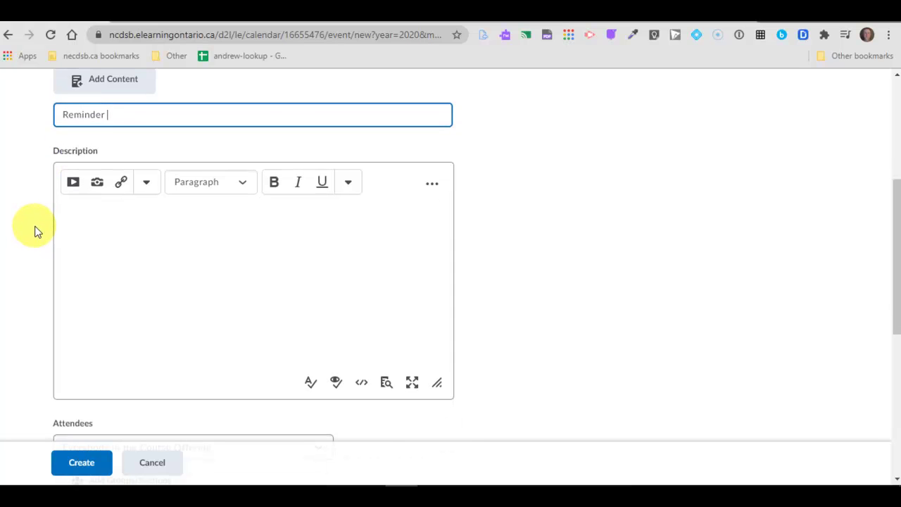
{"action": "scroll", "coordinate": [35, 226], "scroll_direction": "up", "scroll_amount": 1}
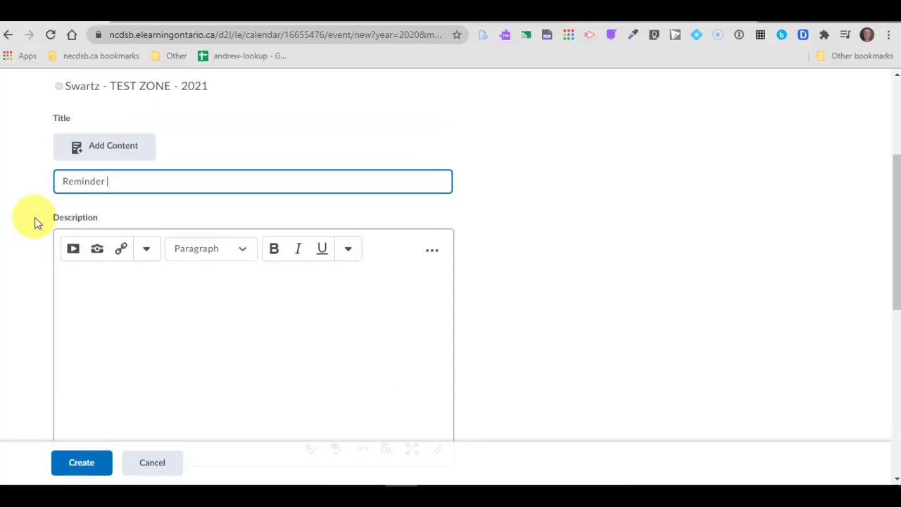
{"action": "scroll", "coordinate": [38, 223], "scroll_direction": "down", "scroll_amount": 1}
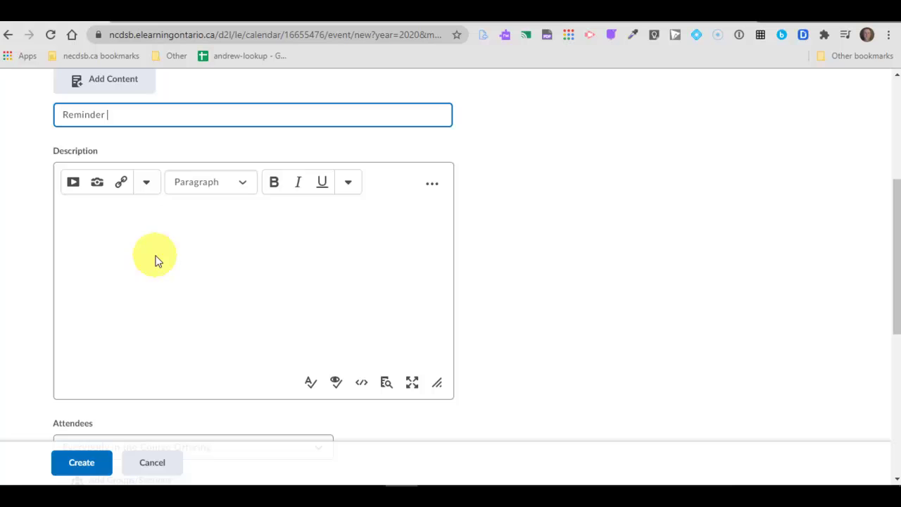
Step: Record a trial webcam video note titled 'test' for the description, then cancel it
{"action": "left_click", "coordinate": [74, 186]}
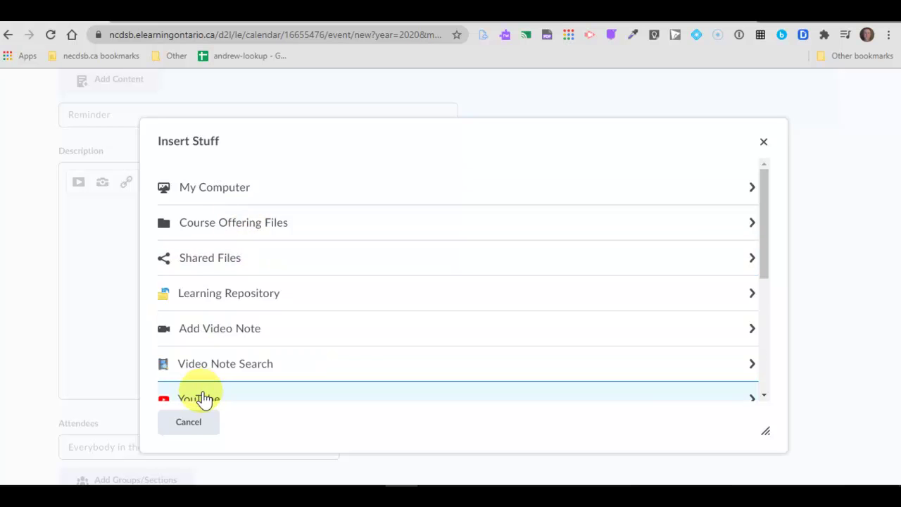
{"action": "scroll", "coordinate": [216, 275], "scroll_direction": "down", "scroll_amount": 1}
{"action": "left_click", "coordinate": [216, 272]}
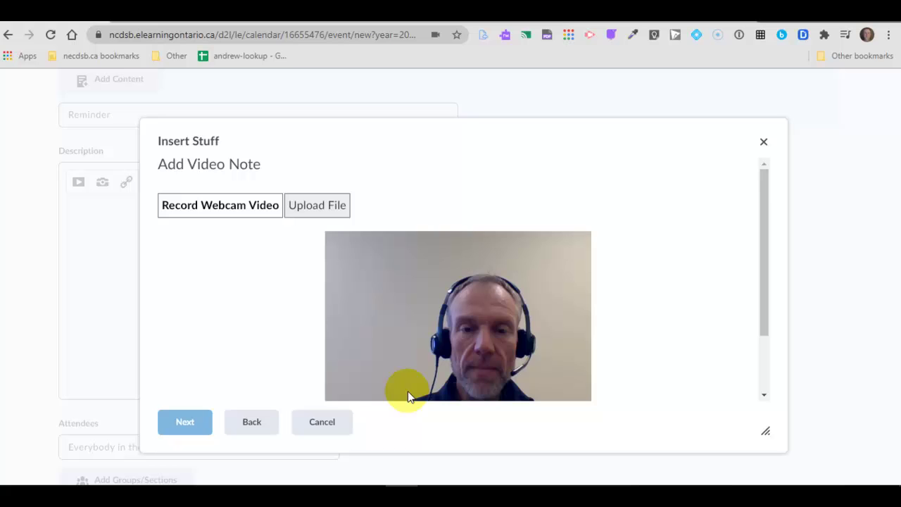
{"action": "scroll", "coordinate": [401, 379], "scroll_direction": "down", "scroll_amount": 1}
{"action": "left_click", "coordinate": [266, 387]}
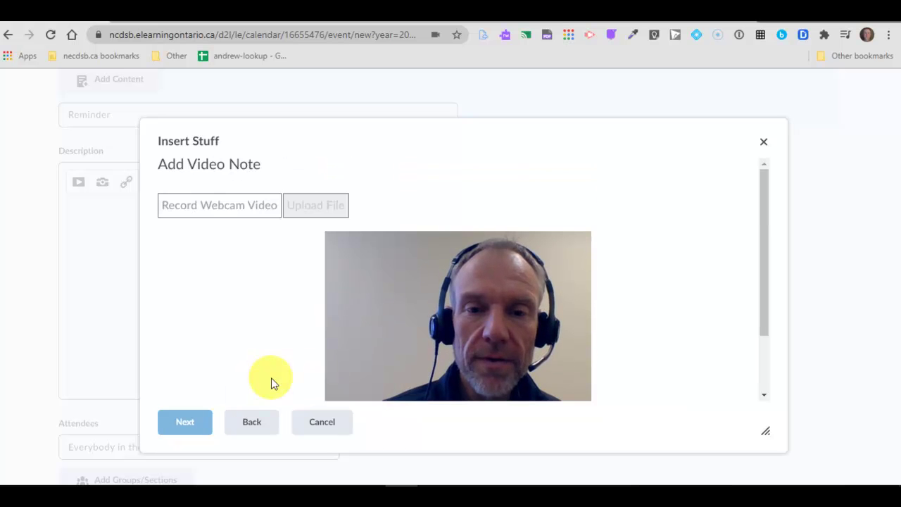
{"action": "scroll", "coordinate": [329, 341], "scroll_direction": "down", "scroll_amount": 1}
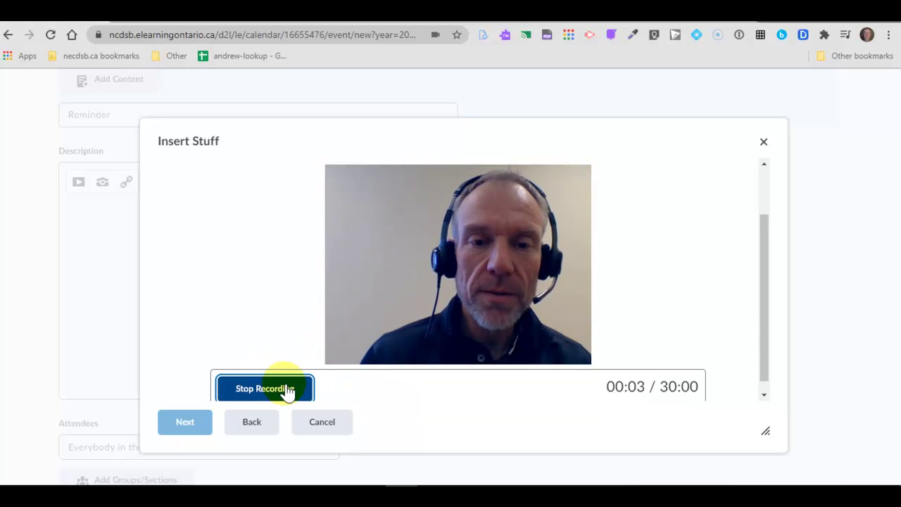
{"action": "left_click", "coordinate": [286, 391]}
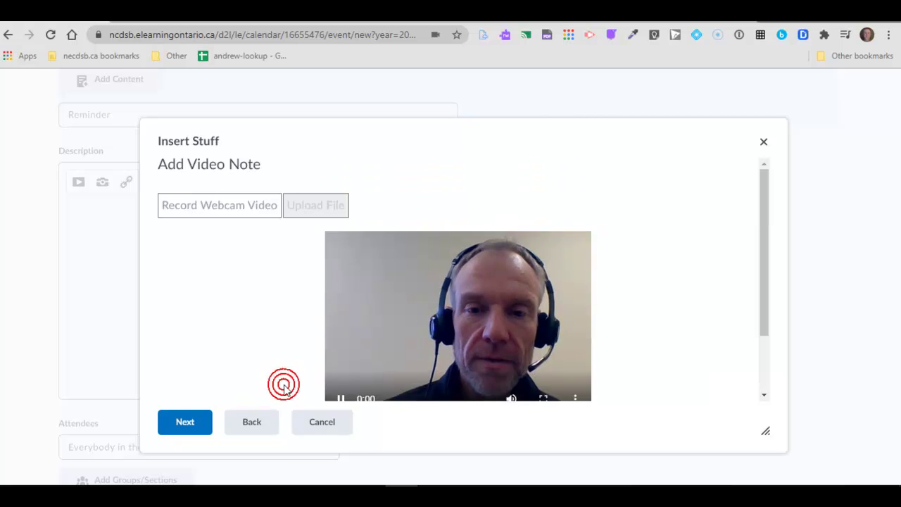
{"action": "left_click", "coordinate": [177, 423]}
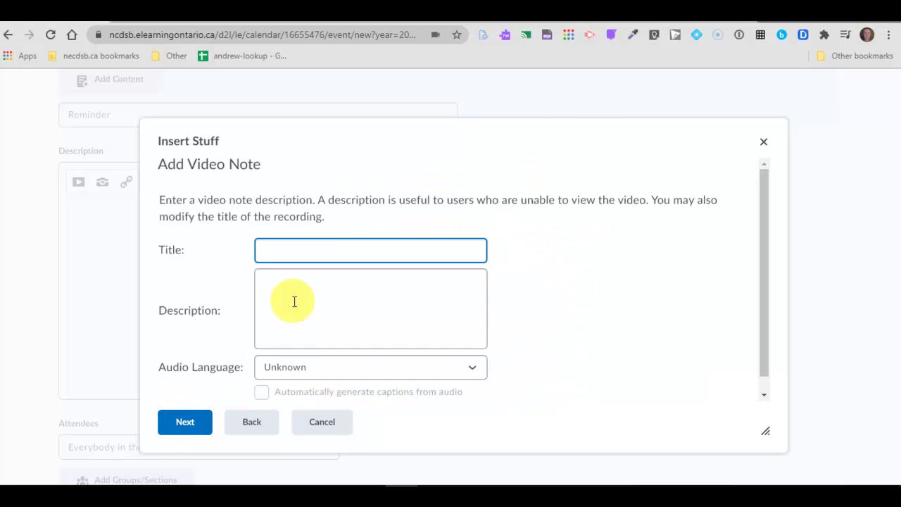
{"action": "type", "text": "test"}
{"action": "left_click", "coordinate": [188, 422]}
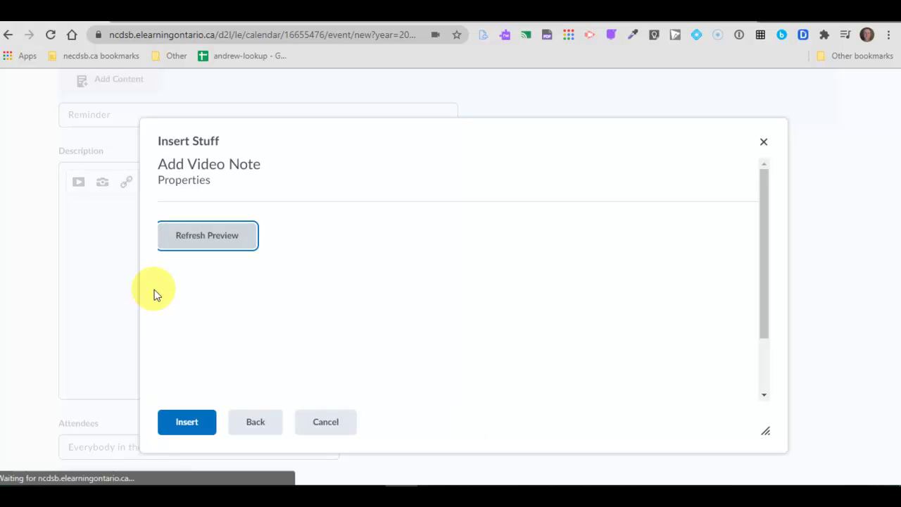
{"action": "left_click", "coordinate": [322, 422]}
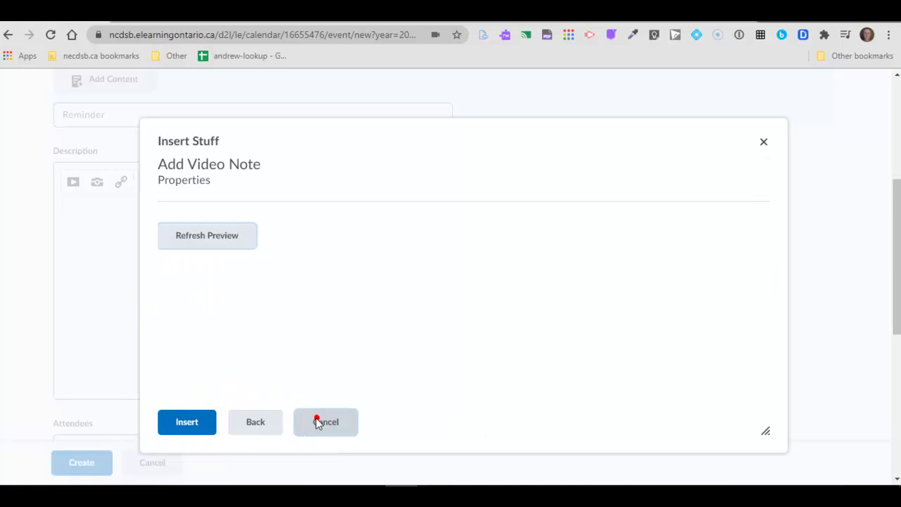
Step: Close the Insert Stuff options and browse the Insert Quicklink destinations list
{"action": "left_click", "coordinate": [70, 189]}
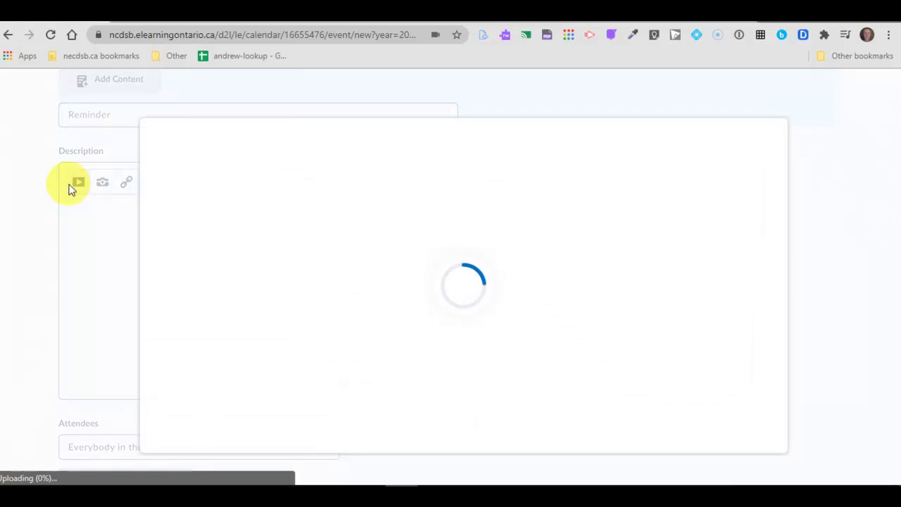
{"action": "scroll", "coordinate": [287, 296], "scroll_direction": "down", "scroll_amount": 2}
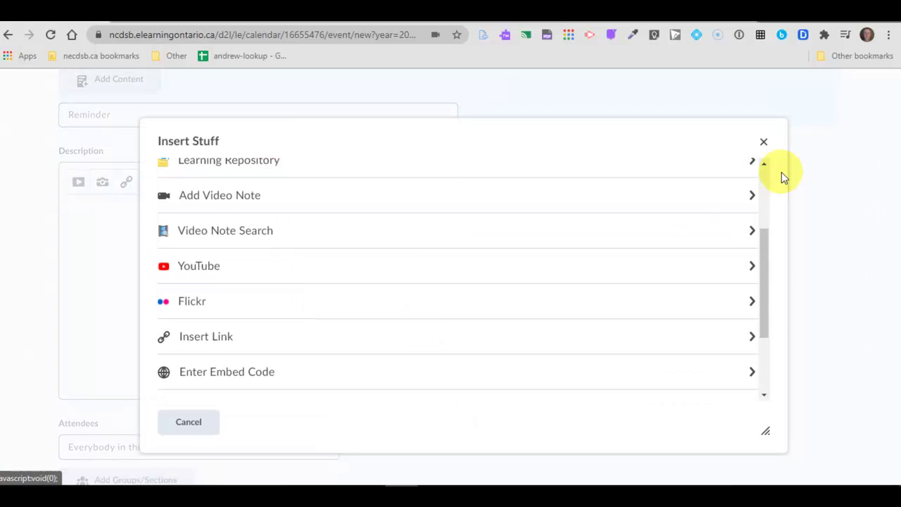
{"action": "left_click", "coordinate": [764, 143]}
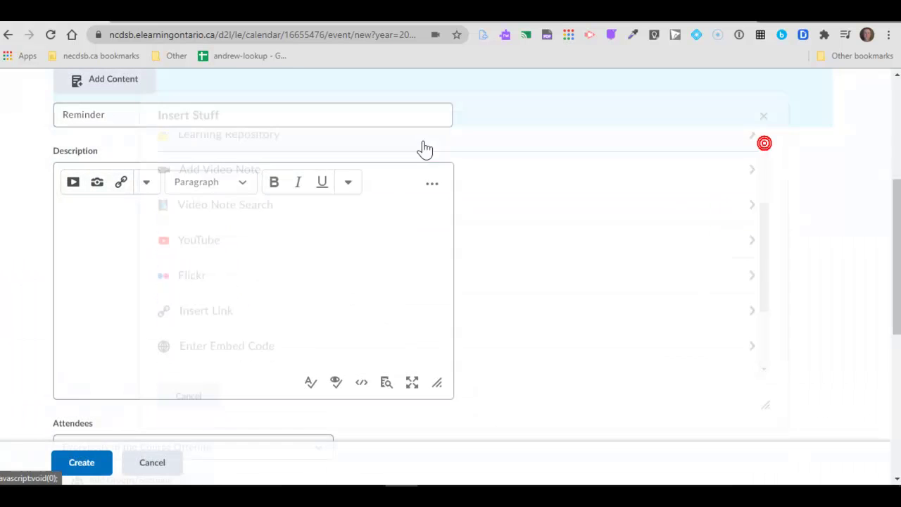
{"action": "left_click", "coordinate": [126, 184]}
{"action": "scroll", "coordinate": [390, 227], "scroll_direction": "down", "scroll_amount": 2}
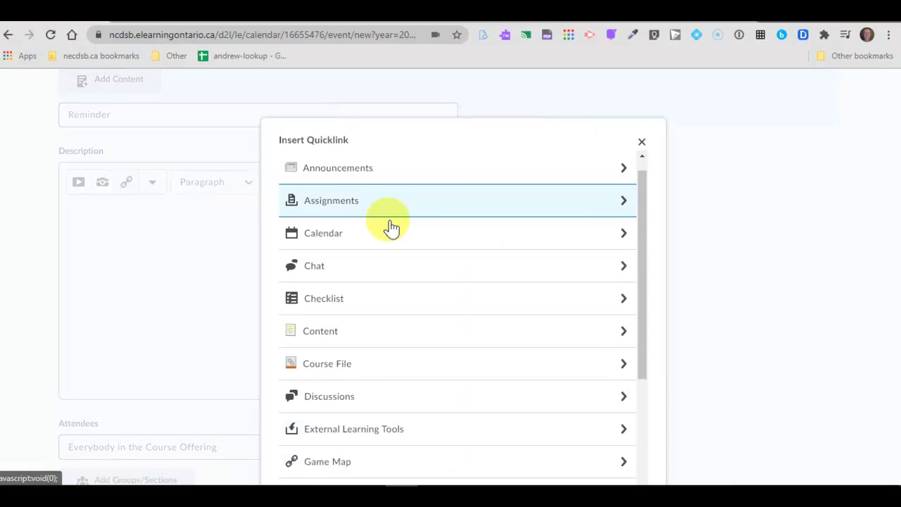
{"action": "scroll", "coordinate": [392, 232], "scroll_direction": "down", "scroll_amount": 4}
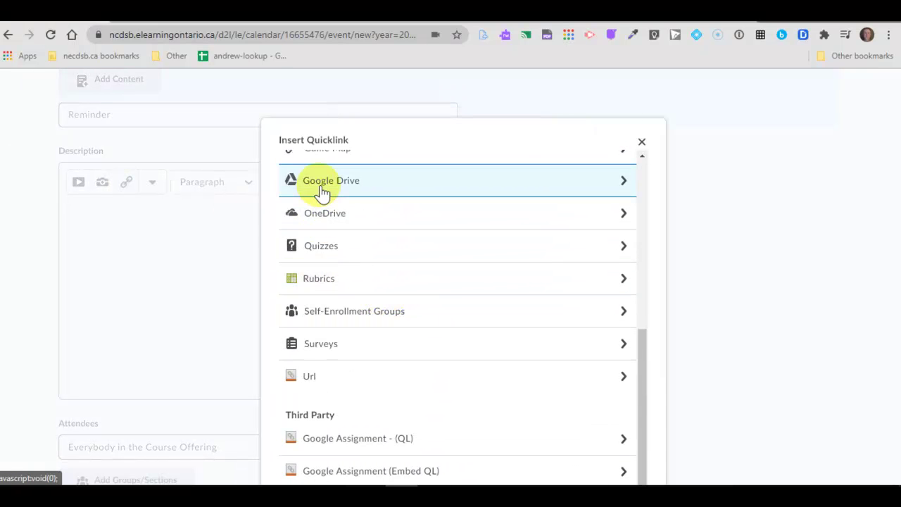
Step: Close the Insert Quicklink dialog and keep attendees as Everybody in the Course Offering
{"action": "scroll", "coordinate": [331, 211], "scroll_direction": "up", "scroll_amount": 2}
{"action": "left_click", "coordinate": [642, 141]}
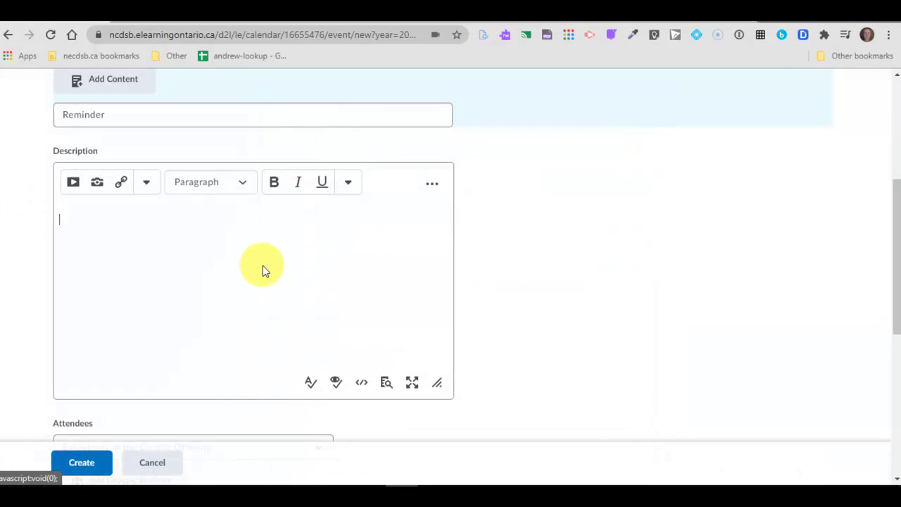
{"action": "scroll", "coordinate": [161, 262], "scroll_direction": "down", "scroll_amount": 3}
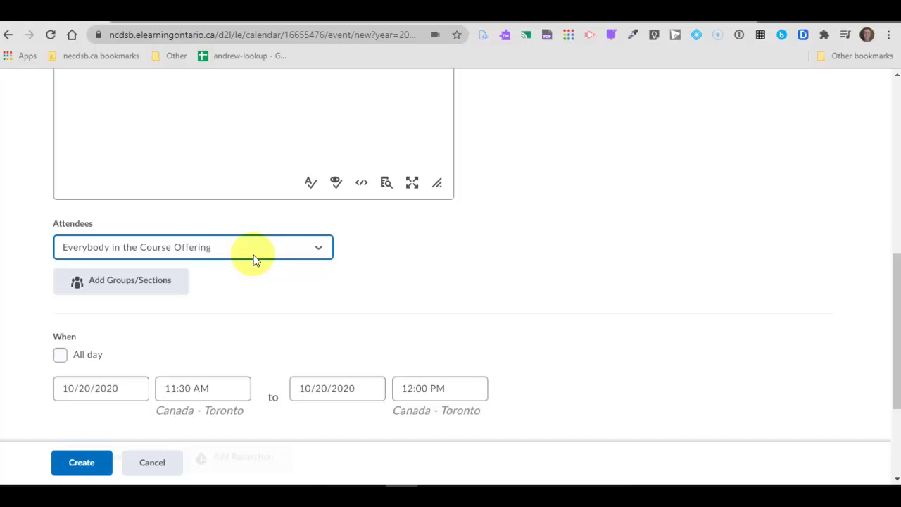
{"action": "left_click", "coordinate": [253, 255]}
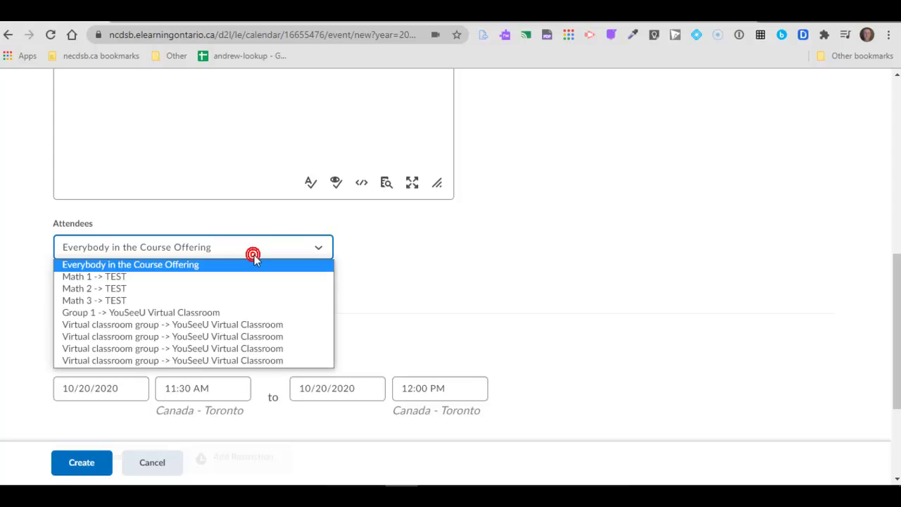
{"action": "left_click", "coordinate": [207, 266]}
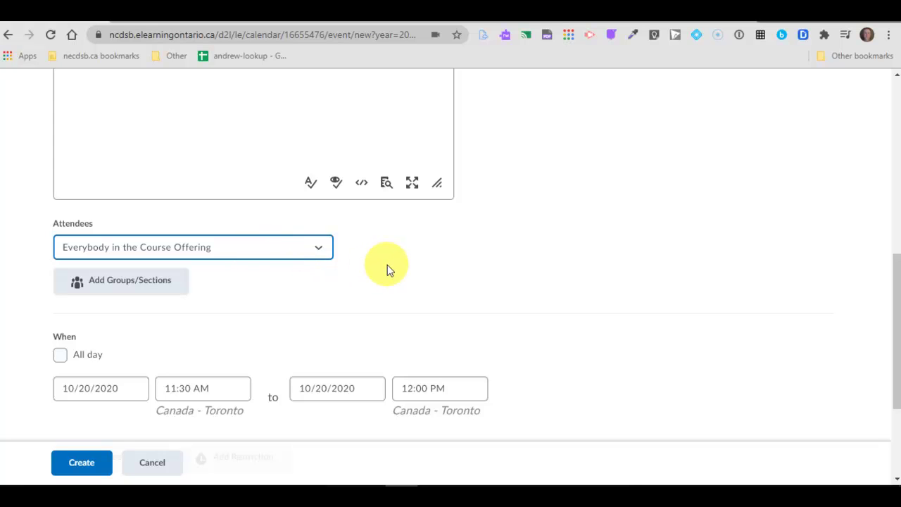
Step: Toggle All day on and back off, keeping the 10/20/2020 start date
{"action": "scroll", "coordinate": [382, 269], "scroll_direction": "down", "scroll_amount": 2}
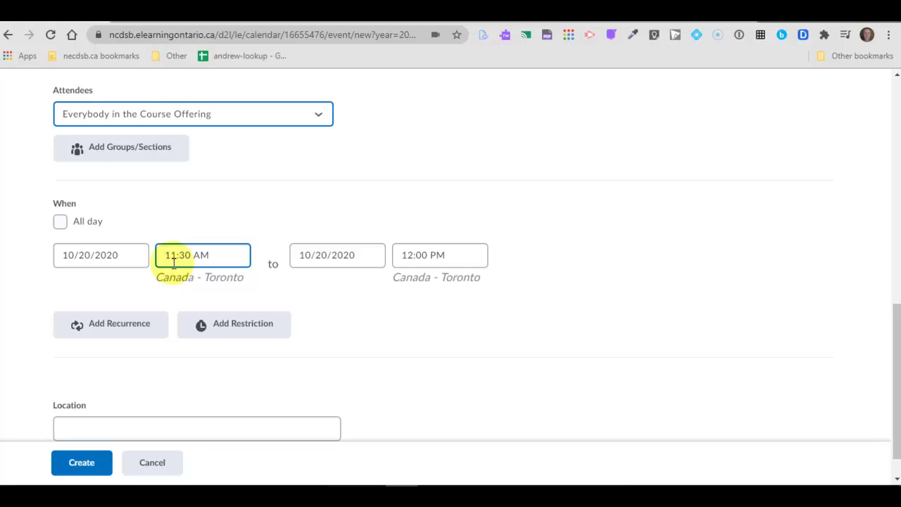
{"action": "left_click", "coordinate": [61, 223]}
{"action": "left_click", "coordinate": [61, 222]}
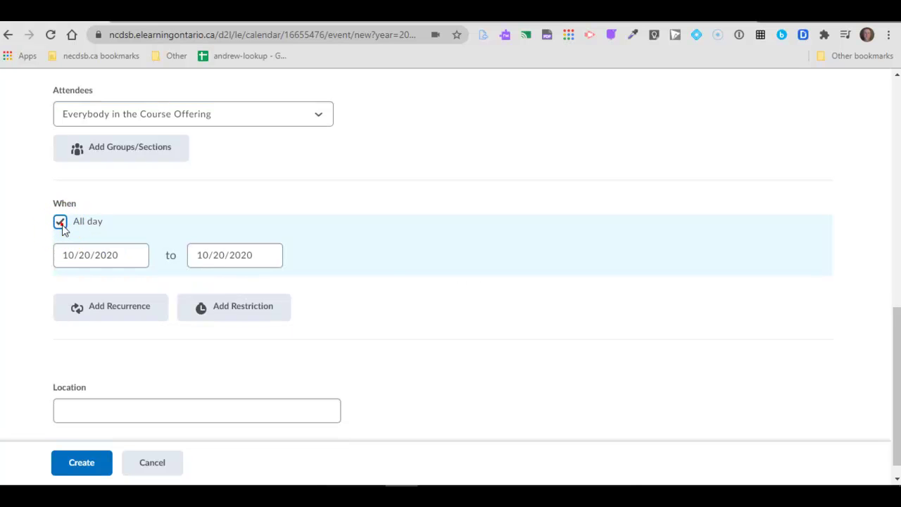
{"action": "left_click", "coordinate": [101, 255]}
{"action": "scroll", "coordinate": [123, 209], "scroll_direction": "down", "scroll_amount": 1}
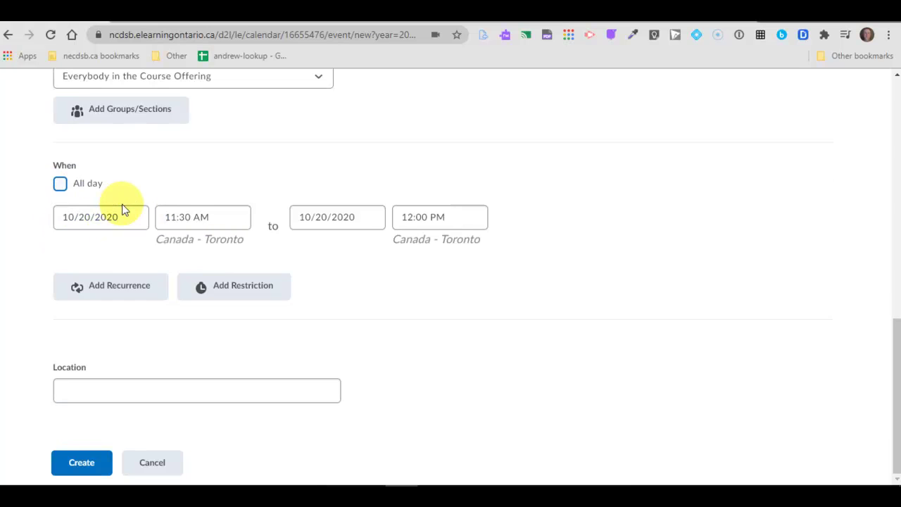
{"action": "left_click", "coordinate": [133, 209]}
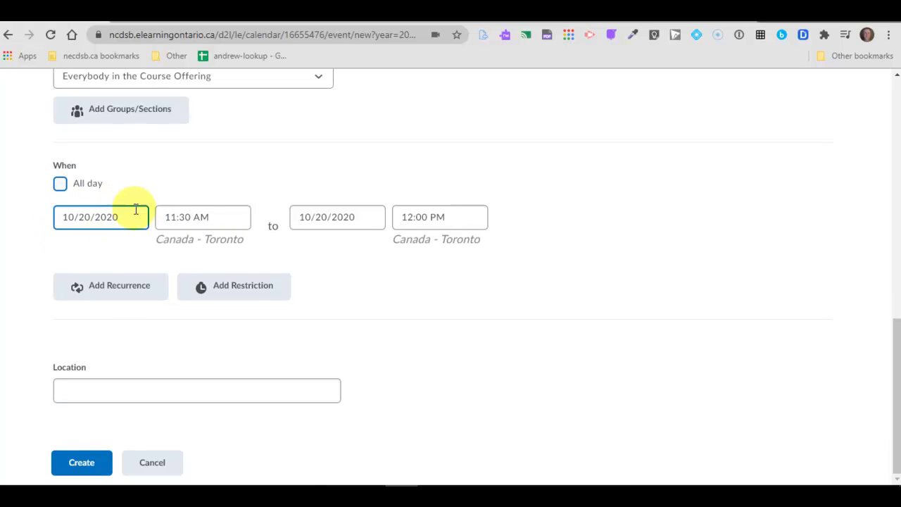
Step: Add a Daily recurrence repeating every 1 day until 11/20/2020
{"action": "left_click", "coordinate": [117, 289]}
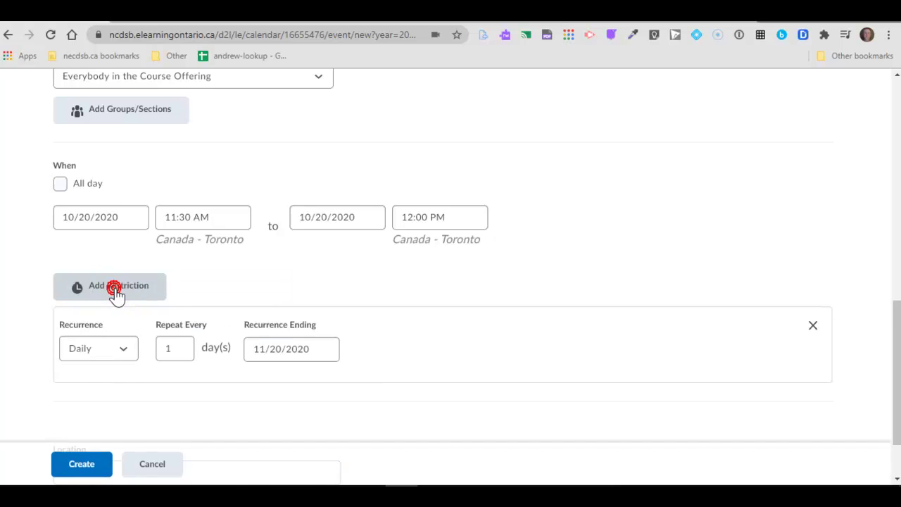
{"action": "left_click", "coordinate": [120, 360]}
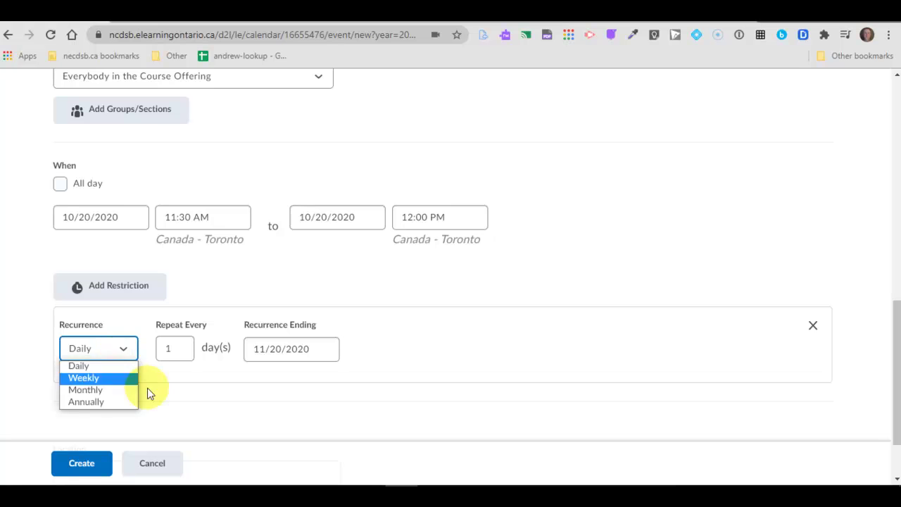
{"action": "left_click", "coordinate": [186, 392]}
{"action": "scroll", "coordinate": [121, 383], "scroll_direction": "down", "scroll_amount": 2}
{"action": "left_click", "coordinate": [121, 383]}
{"action": "left_click", "coordinate": [78, 428]}
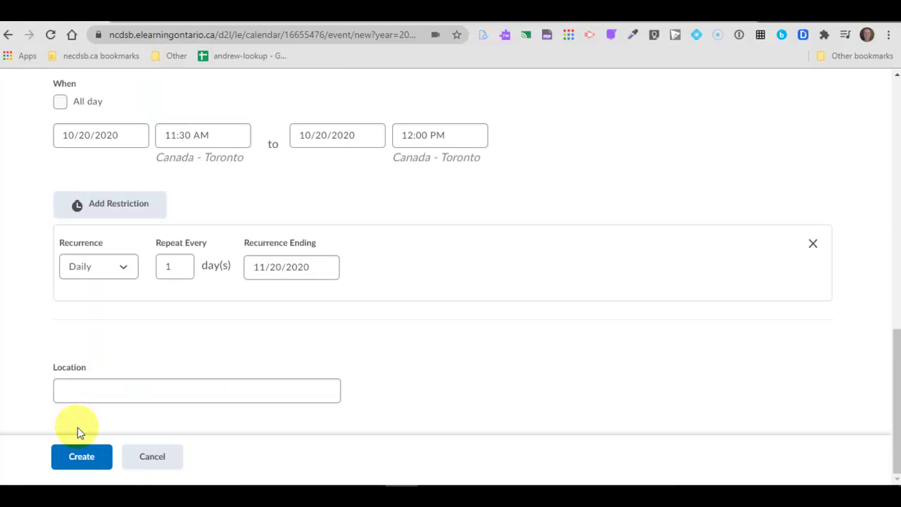
{"action": "scroll", "coordinate": [158, 296], "scroll_direction": "up", "scroll_amount": 5}
{"action": "scroll", "coordinate": [157, 253], "scroll_direction": "down", "scroll_amount": 5}
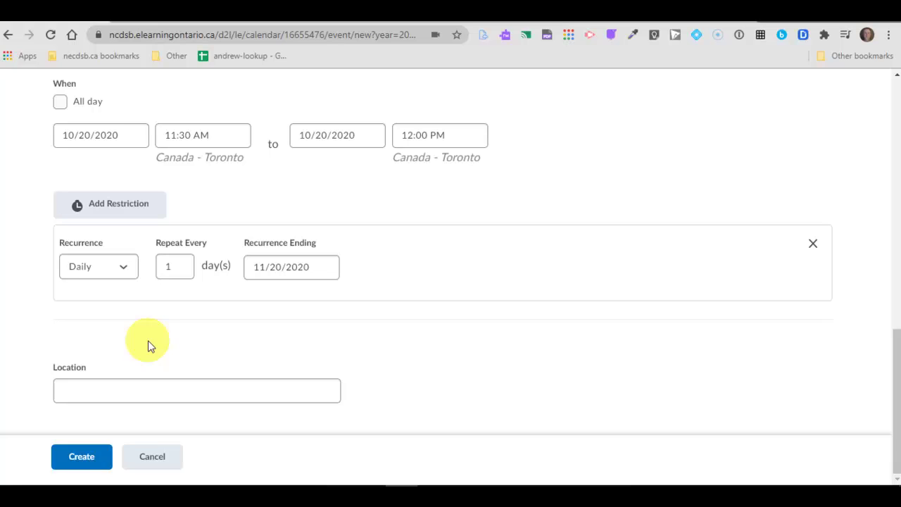
Step: Create the recurring Reminder event and return to the course home page
{"action": "left_click", "coordinate": [88, 458]}
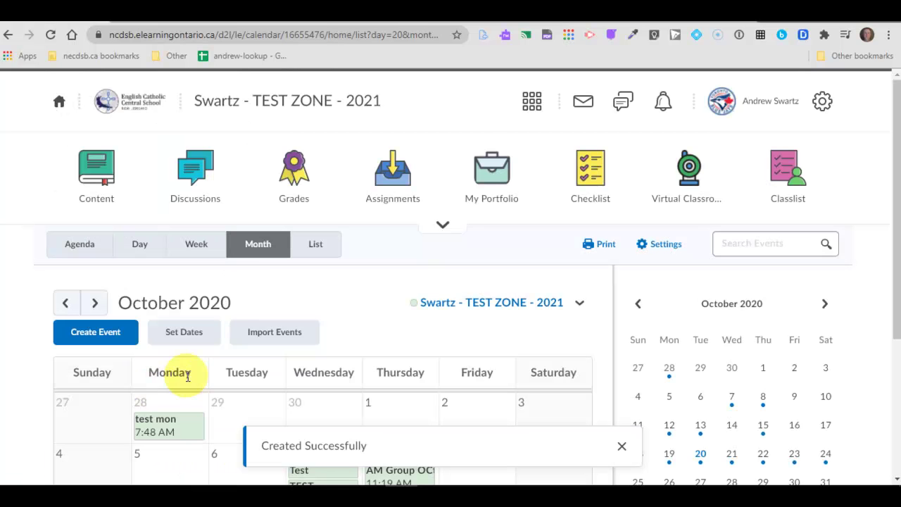
{"action": "left_click", "coordinate": [273, 102]}
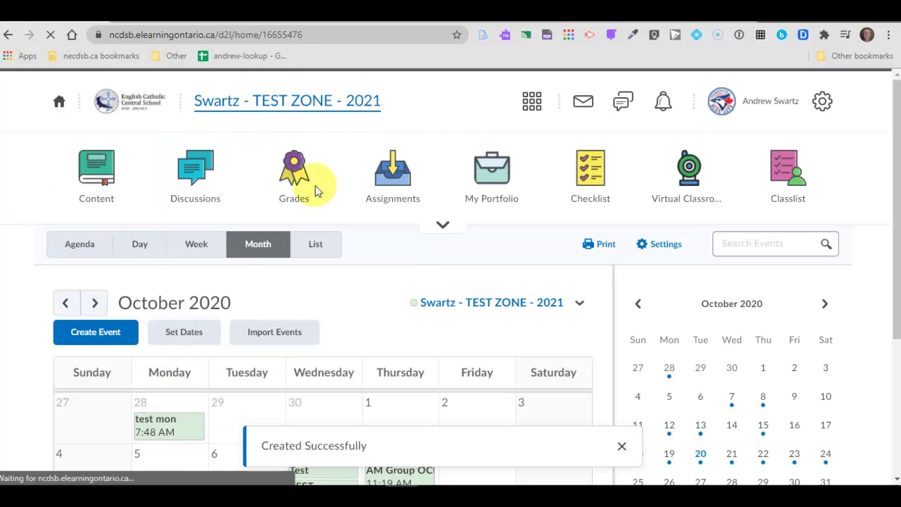
{"action": "scroll", "coordinate": [465, 249], "scroll_direction": "down", "scroll_amount": 3}
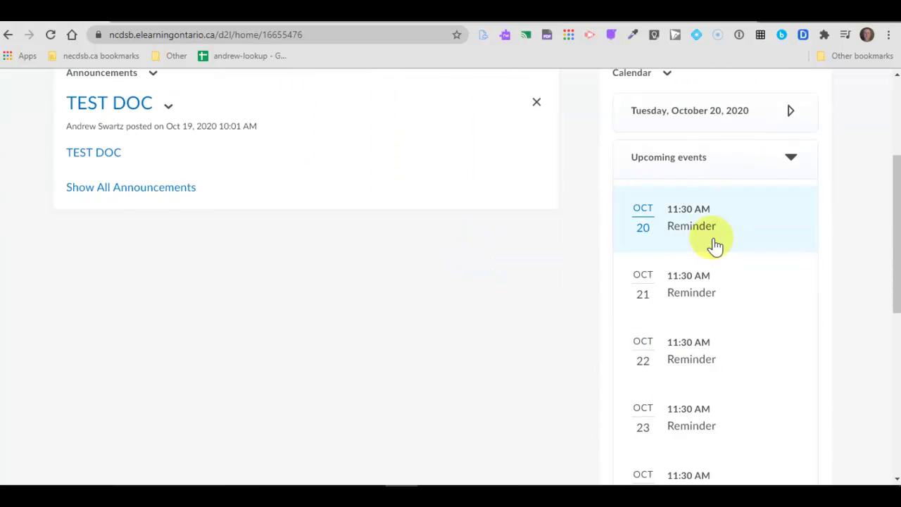
{"action": "scroll", "coordinate": [704, 232], "scroll_direction": "up", "scroll_amount": 2}
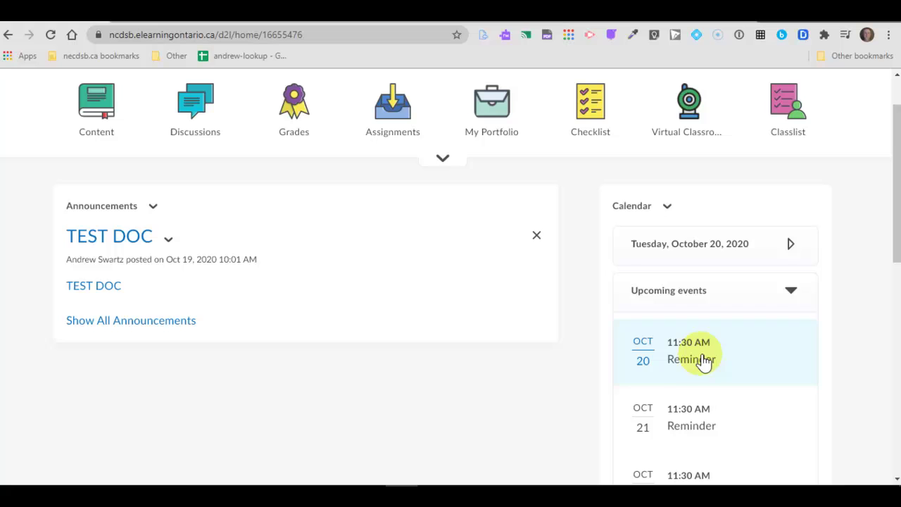
Step: Open the full course calendar showing daily 11:30 AM reminders from October 20
{"action": "left_click", "coordinate": [668, 210]}
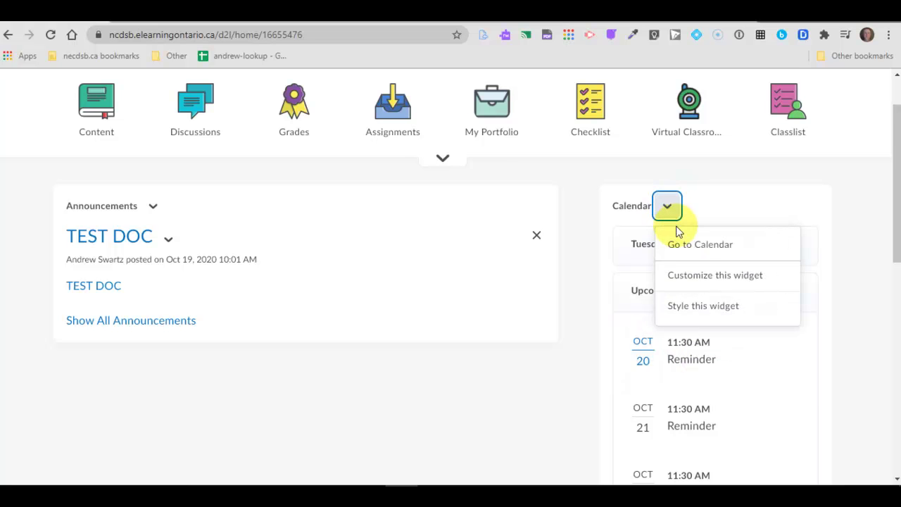
{"action": "left_click", "coordinate": [694, 247]}
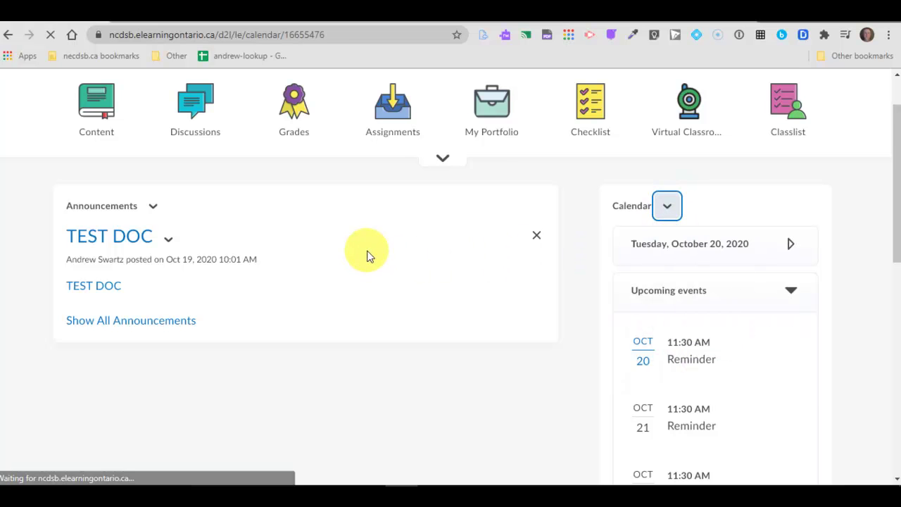
{"action": "scroll", "coordinate": [275, 278], "scroll_direction": "down", "scroll_amount": 2}
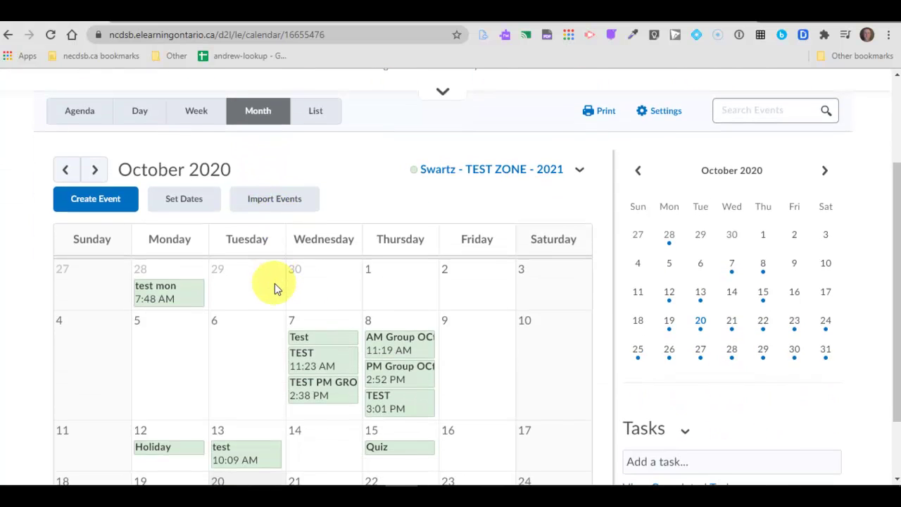
{"action": "scroll", "coordinate": [317, 258], "scroll_direction": "down", "scroll_amount": 2}
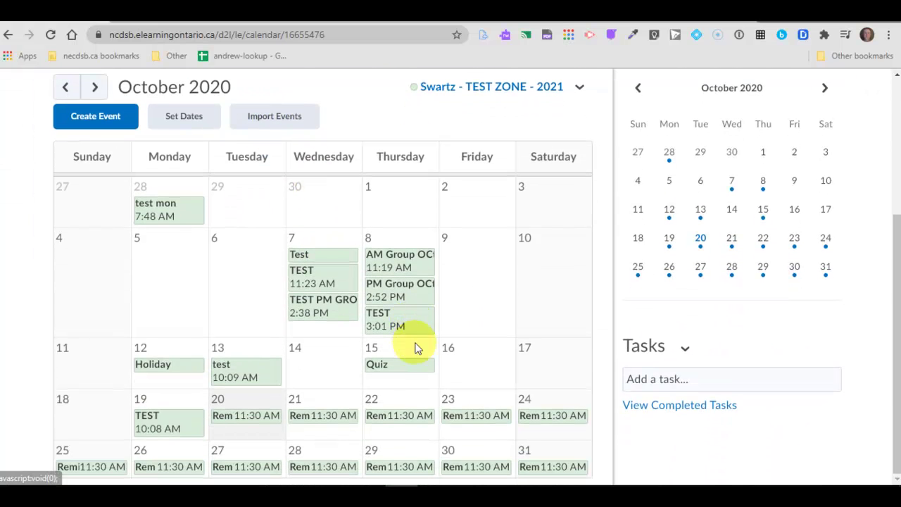
Step: Move to November 2020 and quick-create a 'reminder' event on November 6
{"action": "left_click", "coordinate": [95, 86]}
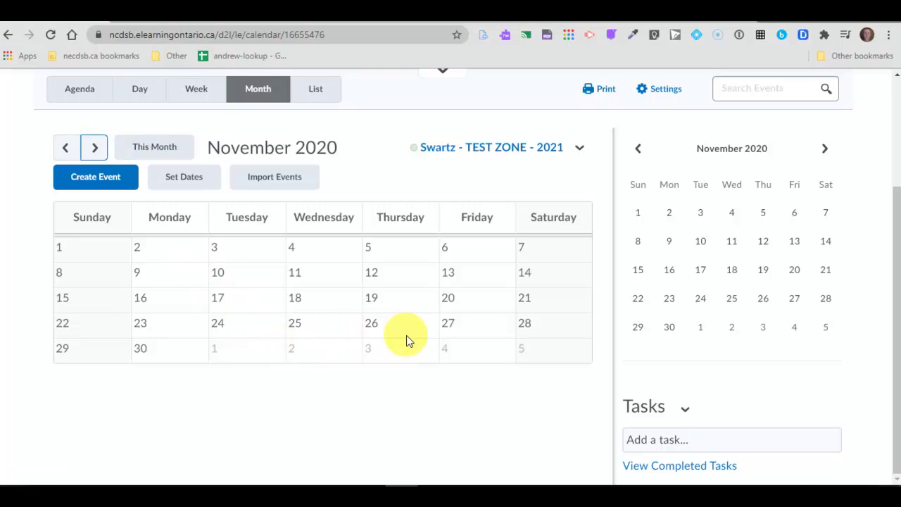
{"action": "left_click", "coordinate": [459, 248]}
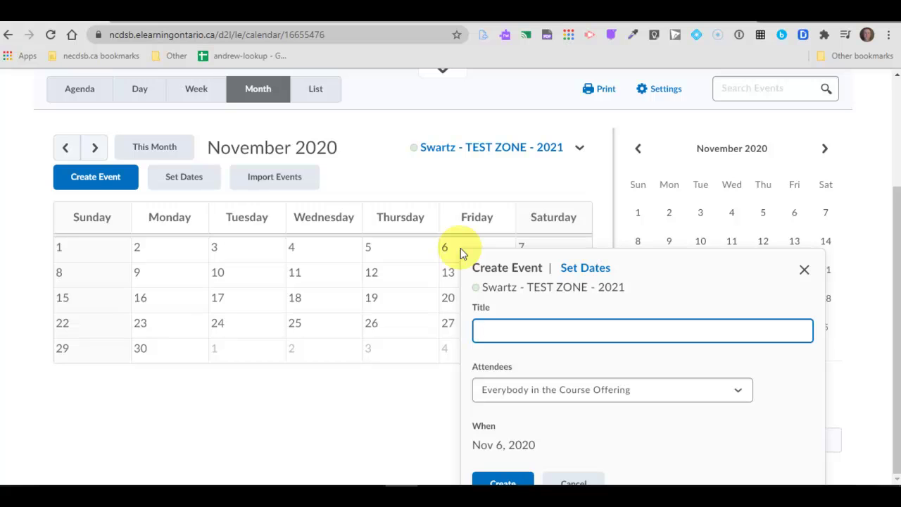
{"action": "type", "text": "Event"}
{"action": "key", "text": "ctrl+a"}
{"action": "type", "text": "reminder"}
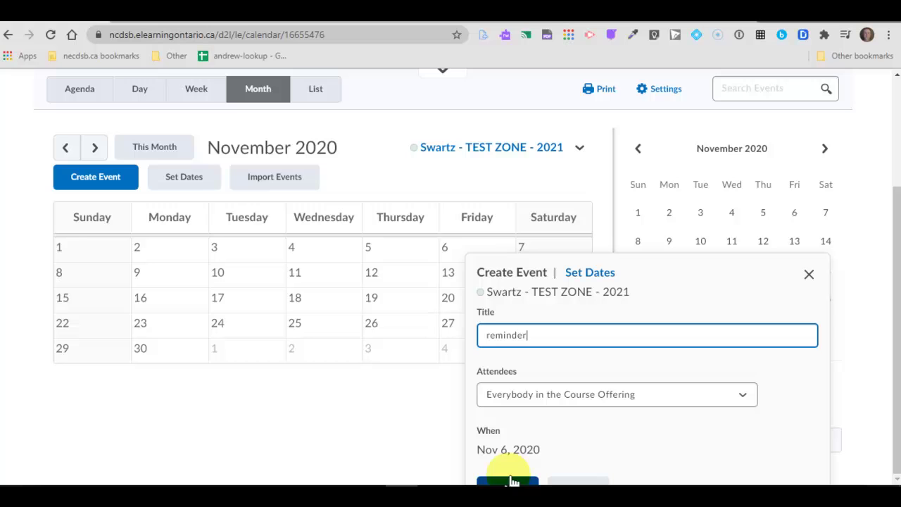
{"action": "left_click", "coordinate": [506, 481]}
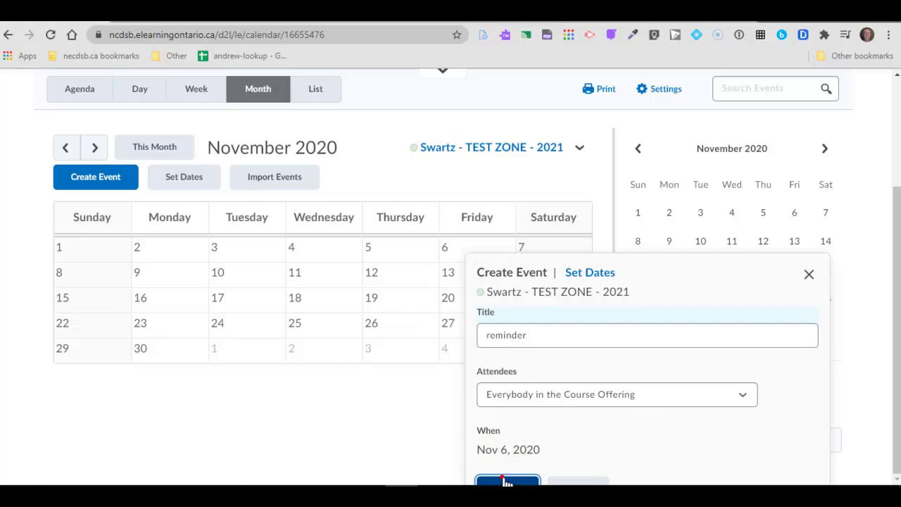
Step: Quick-create a 'Reminder' event on November 3
{"action": "left_click", "coordinate": [227, 253]}
{"action": "type", "text": "Reminder"}
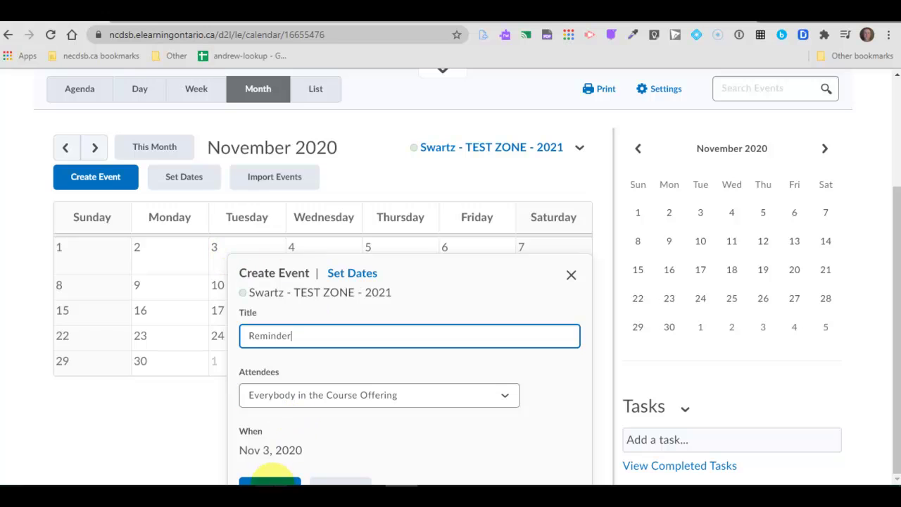
{"action": "left_click", "coordinate": [278, 483]}
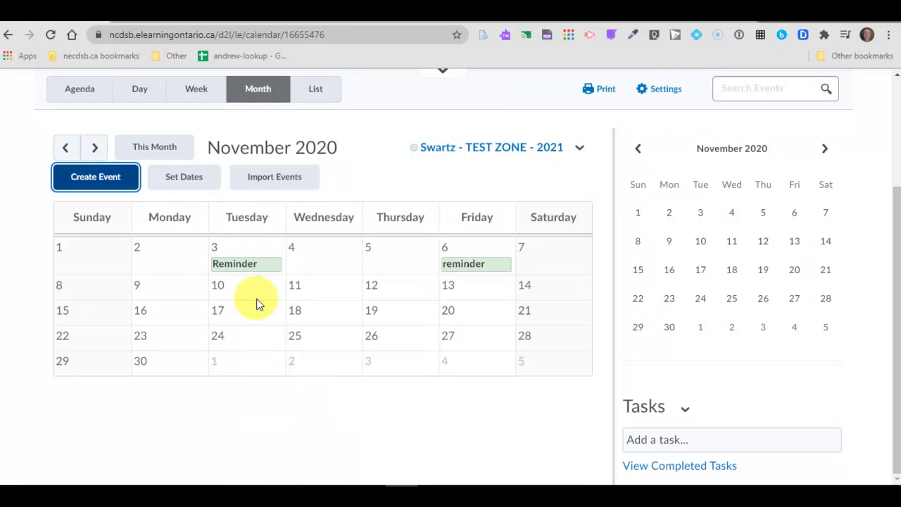
Step: Delete the November 3 'Reminder' event, confirming with Yes, then go to course home
{"action": "left_click", "coordinate": [242, 265]}
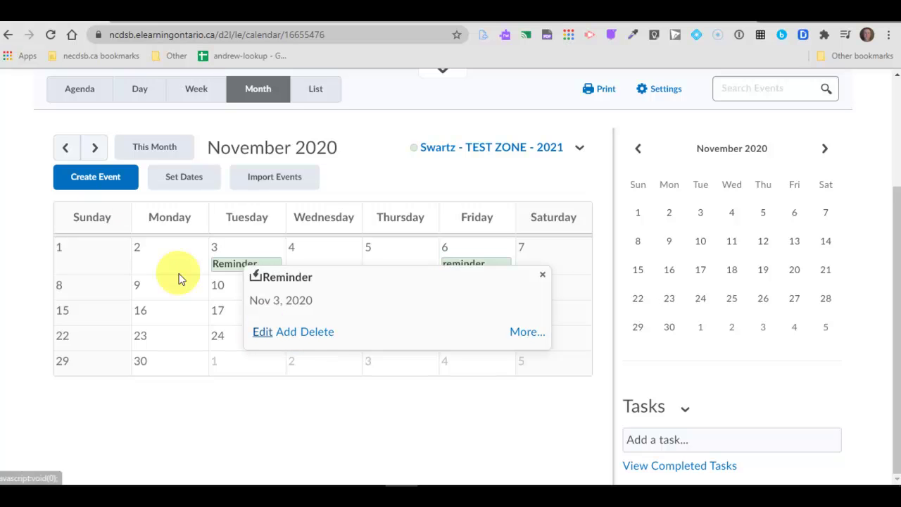
{"action": "left_click", "coordinate": [318, 332]}
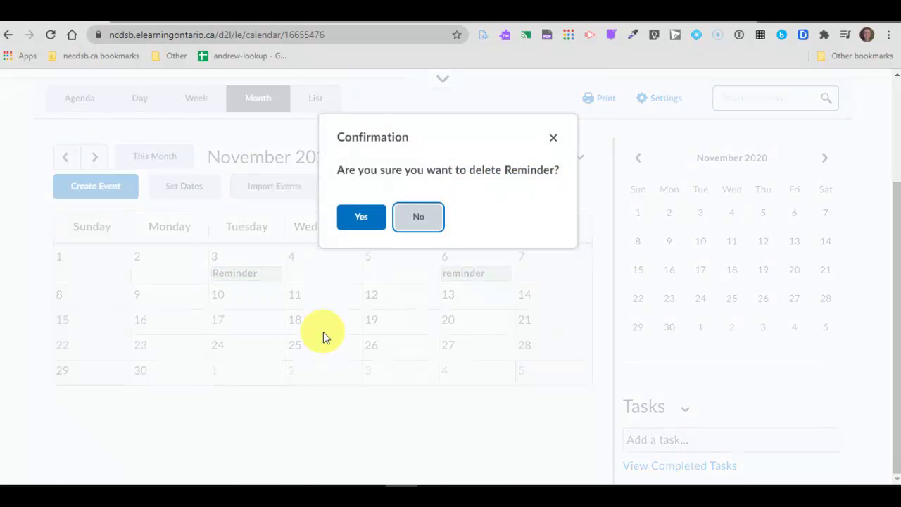
{"action": "left_click", "coordinate": [365, 214]}
{"action": "scroll", "coordinate": [399, 241], "scroll_direction": "up", "scroll_amount": 2}
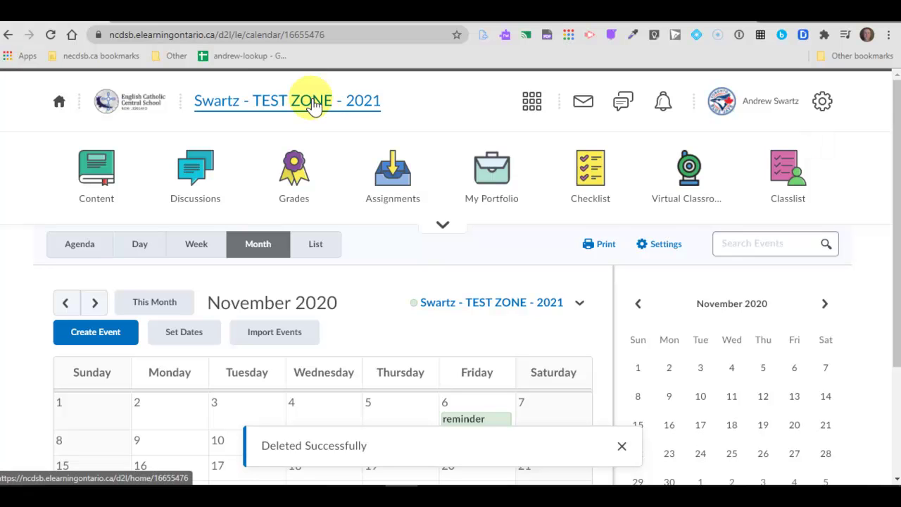
{"action": "left_click", "coordinate": [313, 102]}
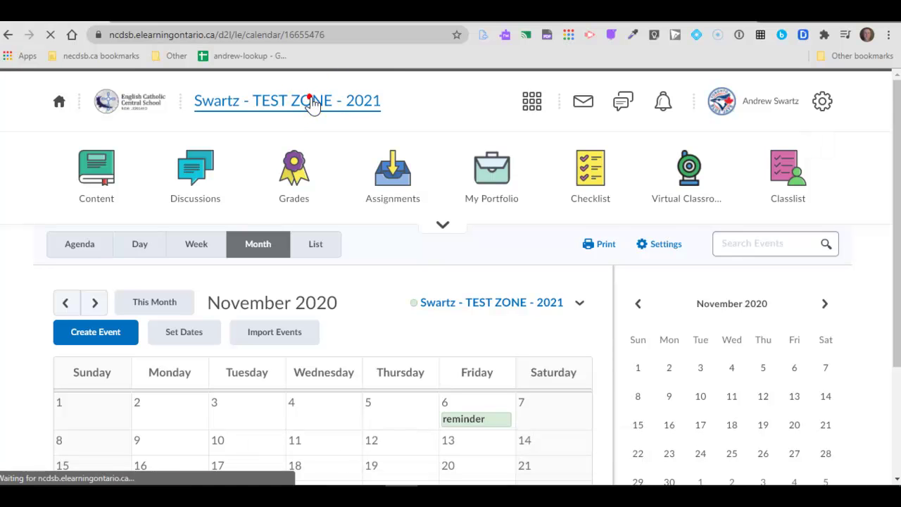